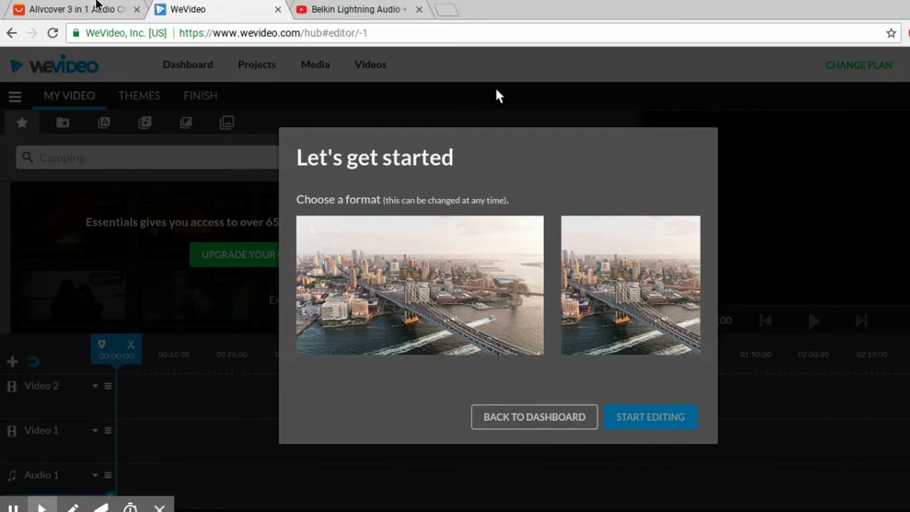
- Look over the Allvcover adapter's AliExpress listing and the Belkin Lightning Audio + Charge review video on YouTube
left_click(78, 9)
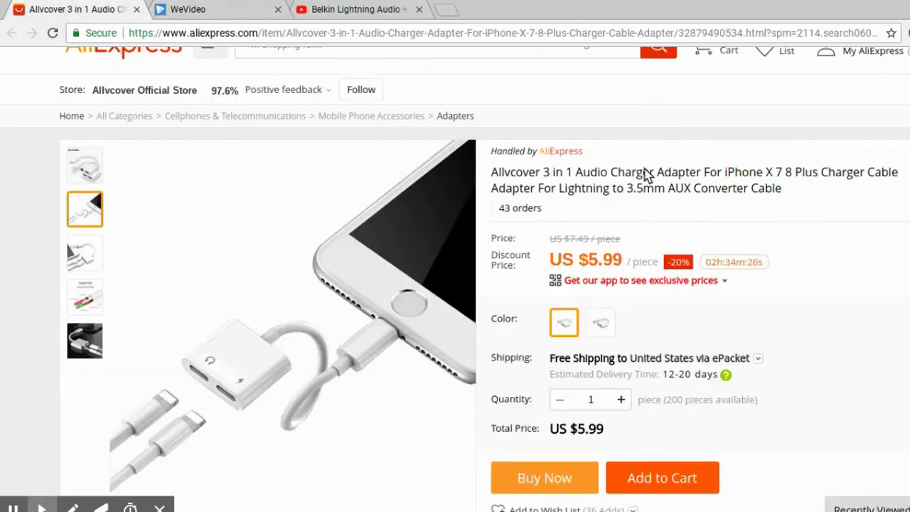
mouse_move(238, 366)
left_click(335, 8)
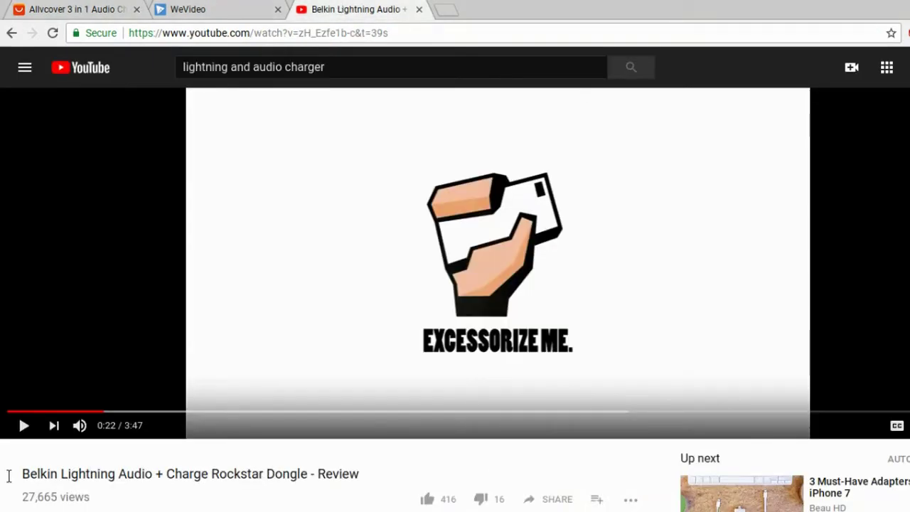
mouse_move(9, 480)
left_mouse_down()
mouse_move(351, 480)
mouse_move(382, 469)
left_mouse_up()
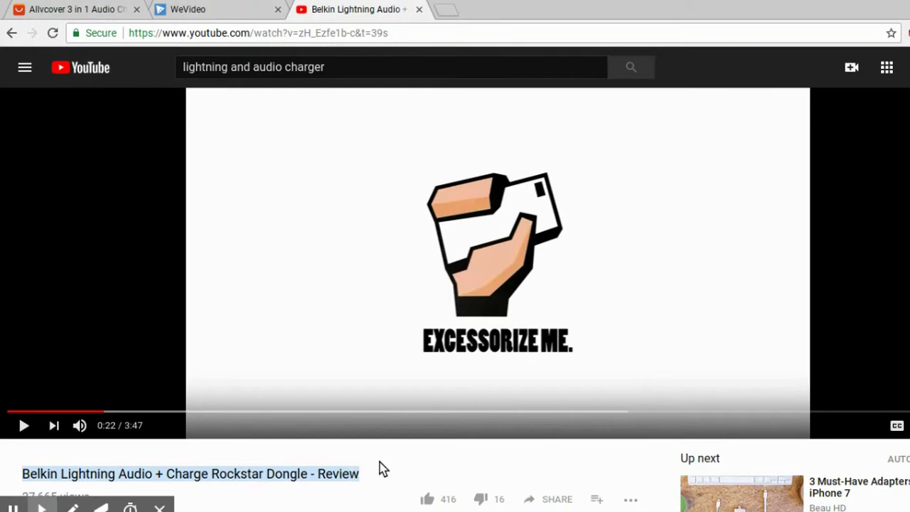
left_click(382, 470)
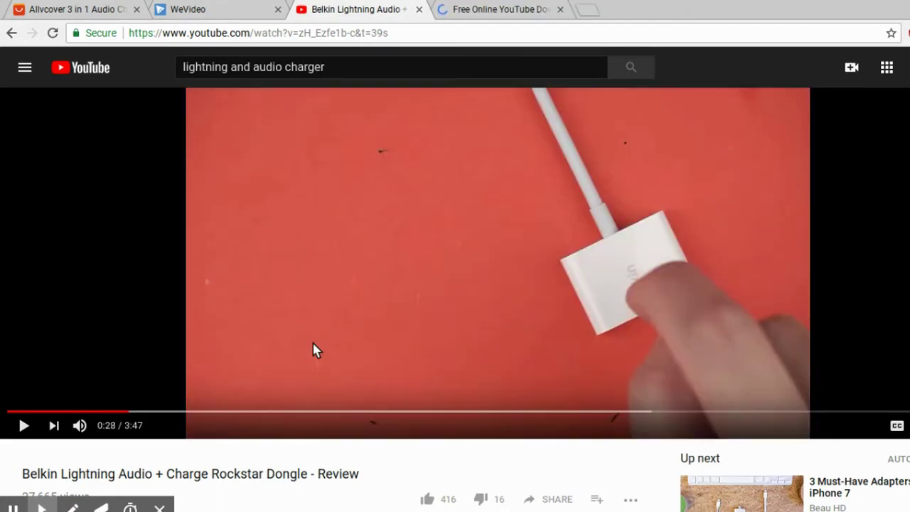
- Copy the review video's YouTube address and download the video from savefrom.net as MP4 720
key("ctrl+l")
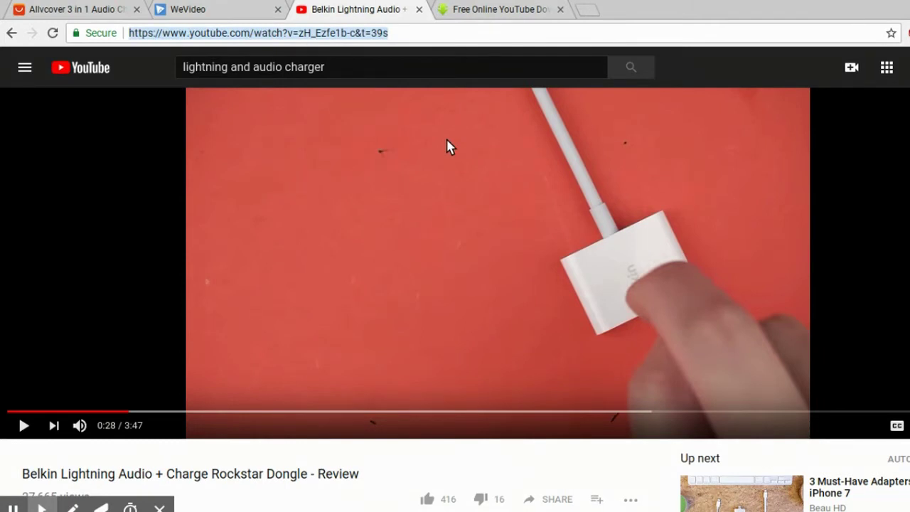
left_click(498, 9)
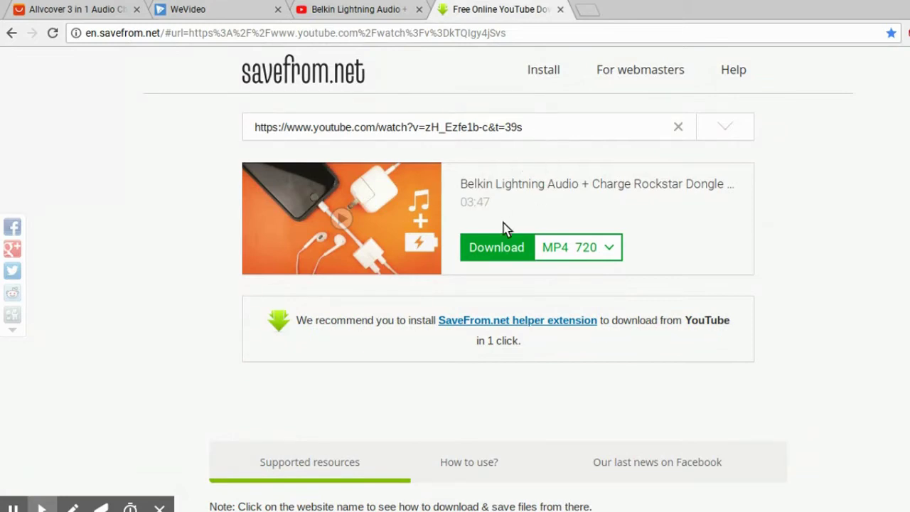
left_click(499, 248)
- Switch to WeVideo and choose the horizontal format for the new project
left_click(199, 8)
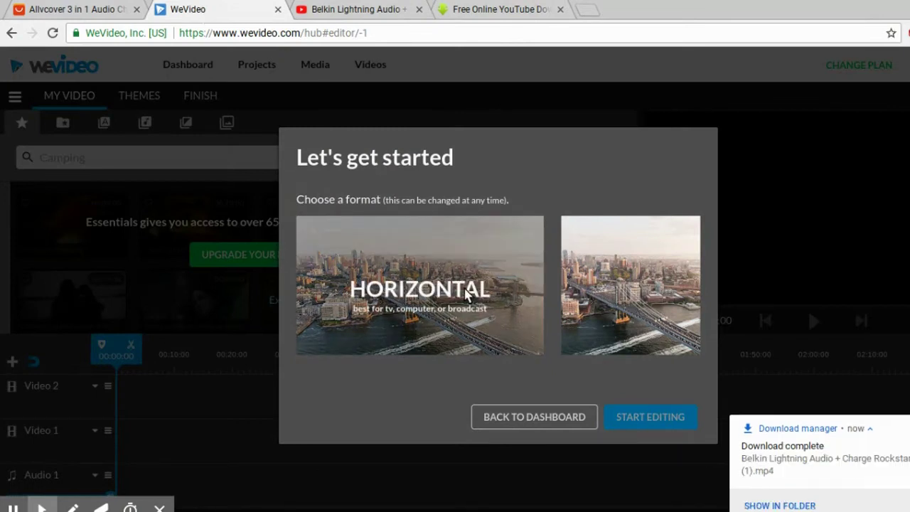
left_click(466, 295)
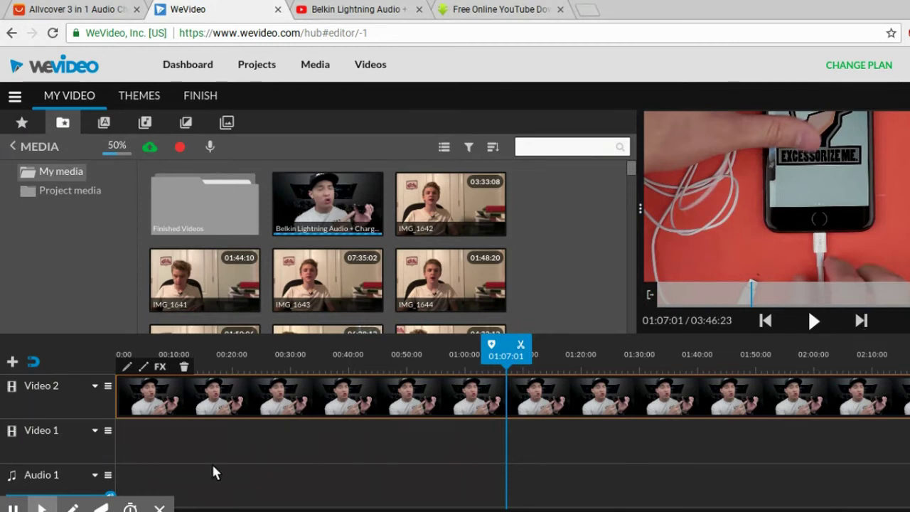
- Split the Video 2 clip at about 52 seconds, delete the opening part and move the rest to the timeline start
left_click(478, 413)
left_click(451, 401)
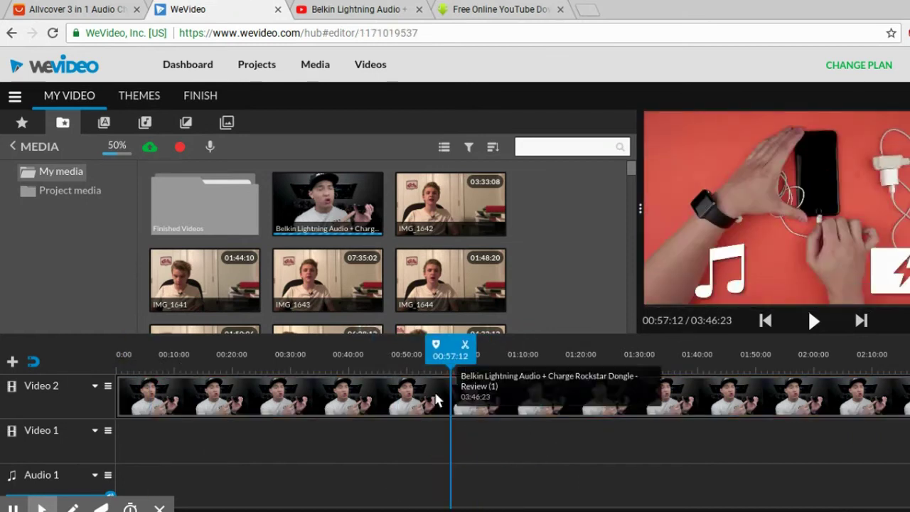
left_click(421, 417)
left_click(435, 344)
left_click(356, 402)
key("Delete")
left_click_drag(527, 403, 220, 400)
- Preview the trimmed footage on Video 2 at several points to find usable product shots
left_click(748, 412)
left_click(647, 405)
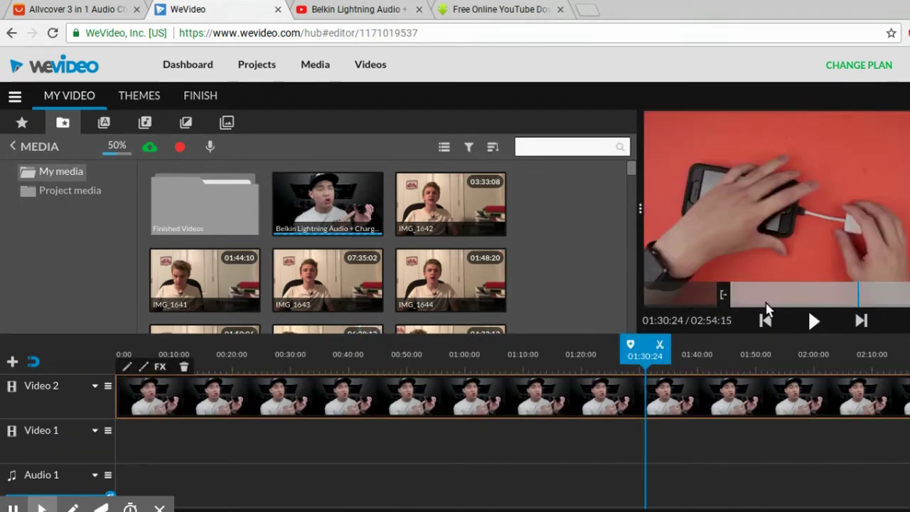
left_click(815, 321)
left_click(815, 321)
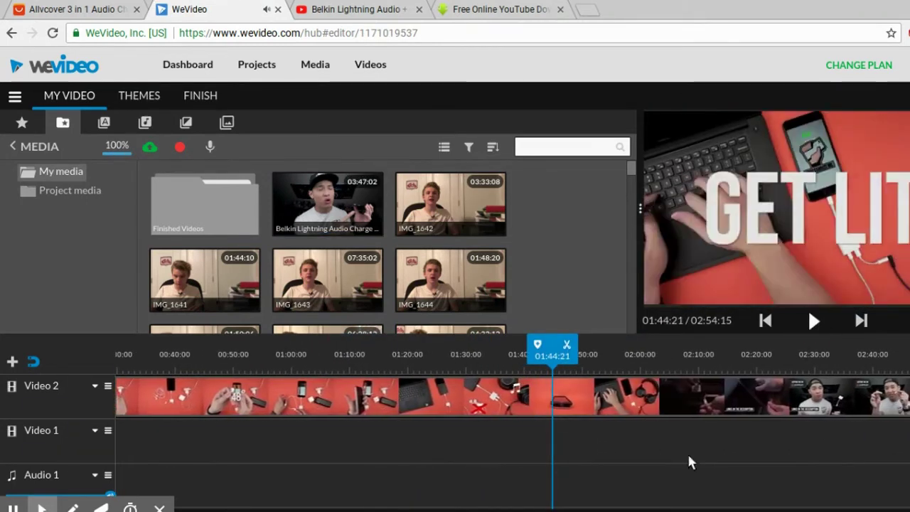
left_click(405, 405)
left_click(352, 406)
left_click(814, 321)
left_click(815, 321)
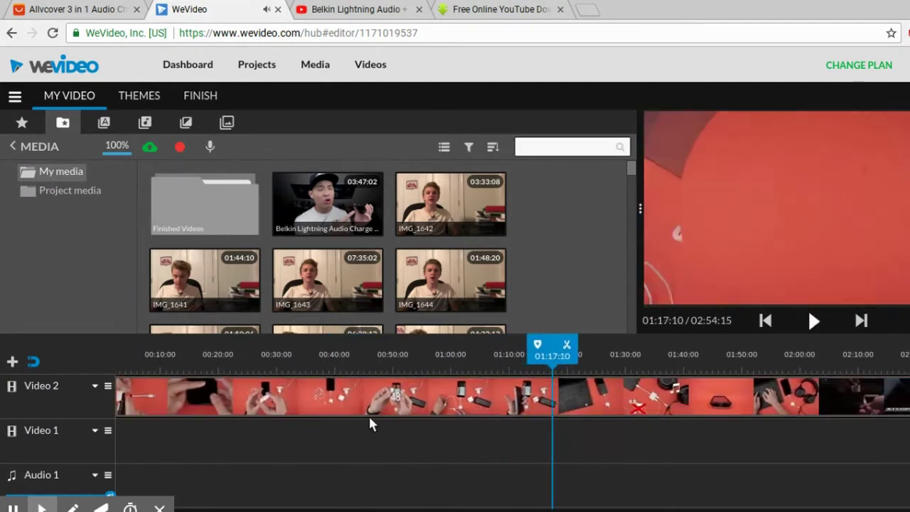
left_click(320, 407)
left_click(814, 321)
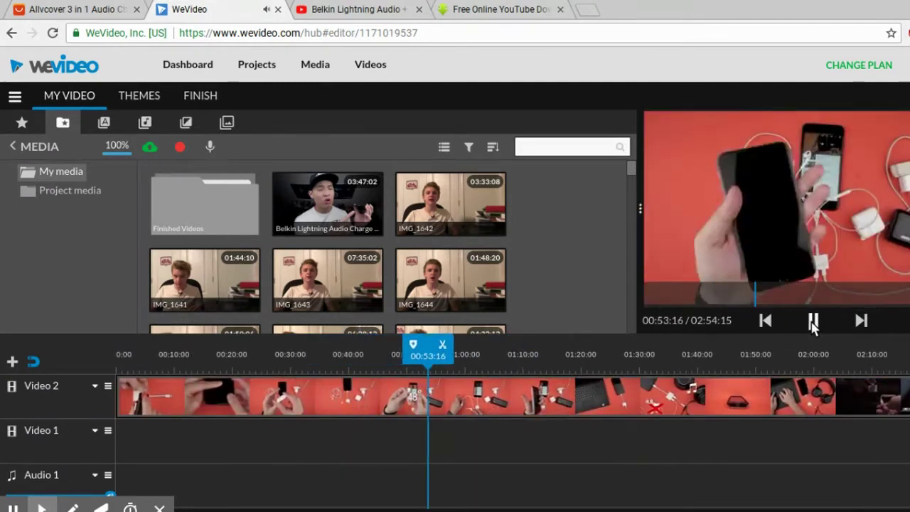
left_click(814, 322)
- Split the Video 2 clip at about one minute and move its second part to Video 1, starting at about 01:10:00
left_click(448, 406)
left_click(814, 321)
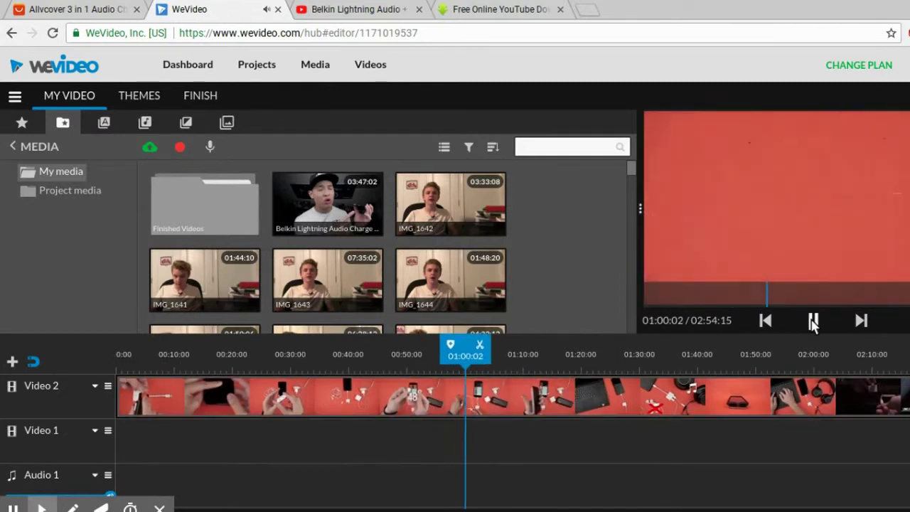
left_click(812, 322)
left_click(480, 344)
left_click_drag(498, 397, 557, 441)
- Preview the first minute of footage on Video 2 from its start to about 40 seconds
left_click(135, 405)
left_click(808, 324)
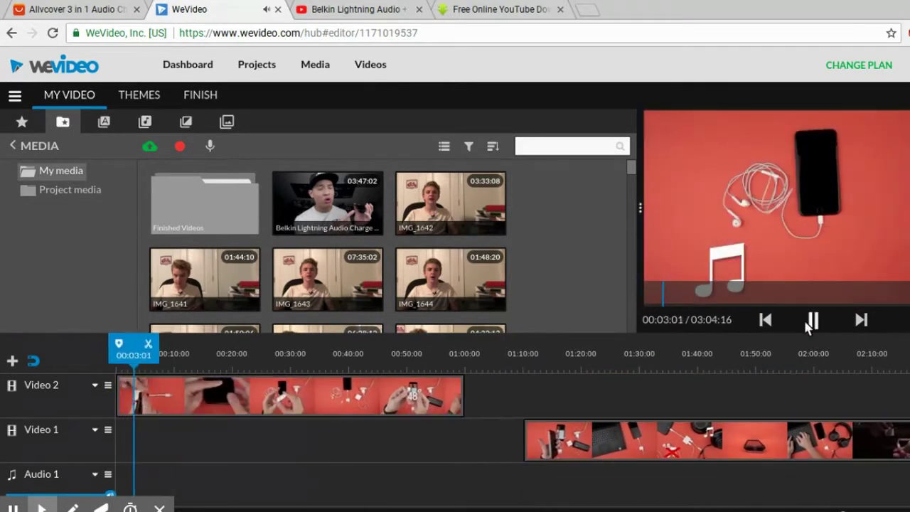
left_click(808, 324)
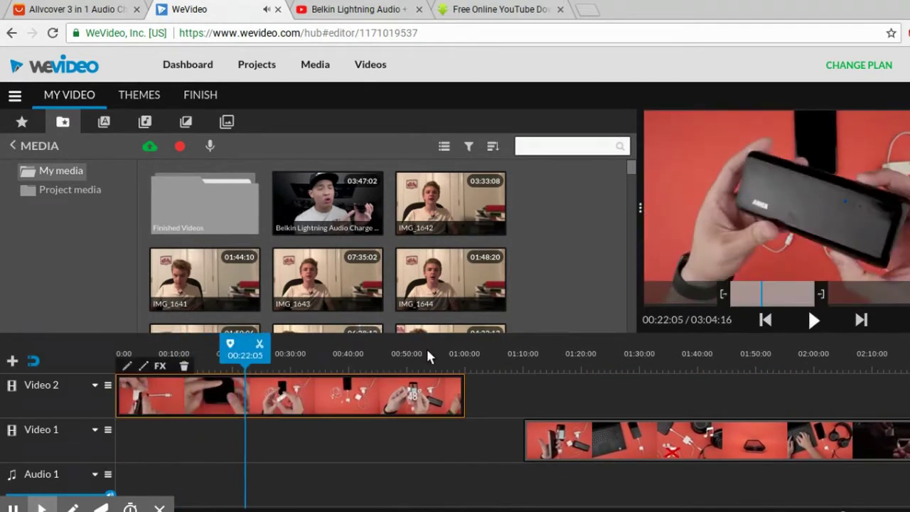
left_click(816, 318)
left_click(815, 320)
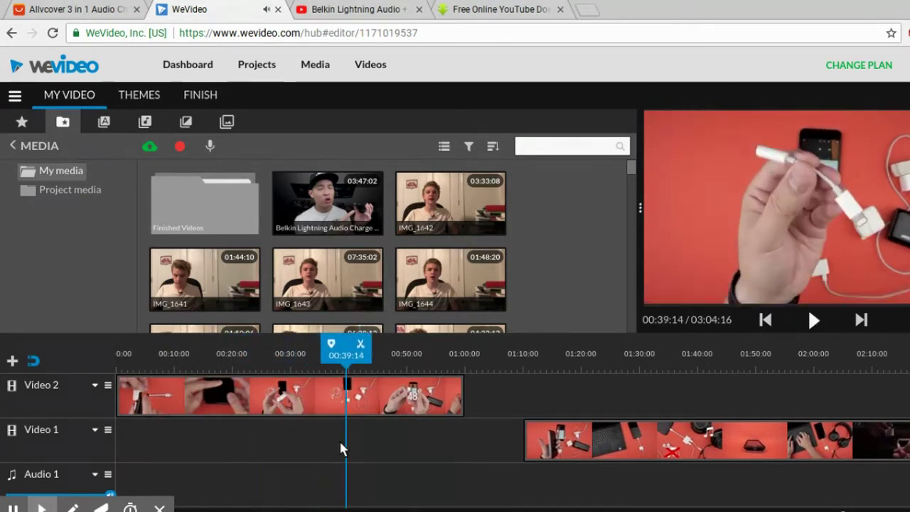
left_click(334, 405)
left_click(815, 321)
left_click(816, 323)
- Preview the Video 2 footage from 00:44:04 and split the clip at about 44 seconds
left_click(372, 405)
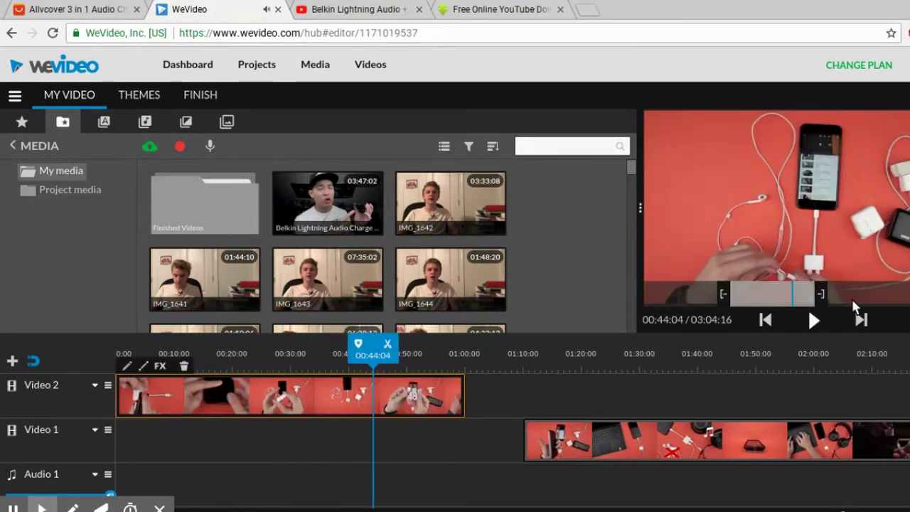
left_click(816, 320)
left_click(815, 320)
left_click(391, 344)
- Split the second Video 2 clip at about 50 seconds, move its first part to Video 1 and close the gap
left_click(813, 323)
left_click(813, 323)
left_click(410, 411)
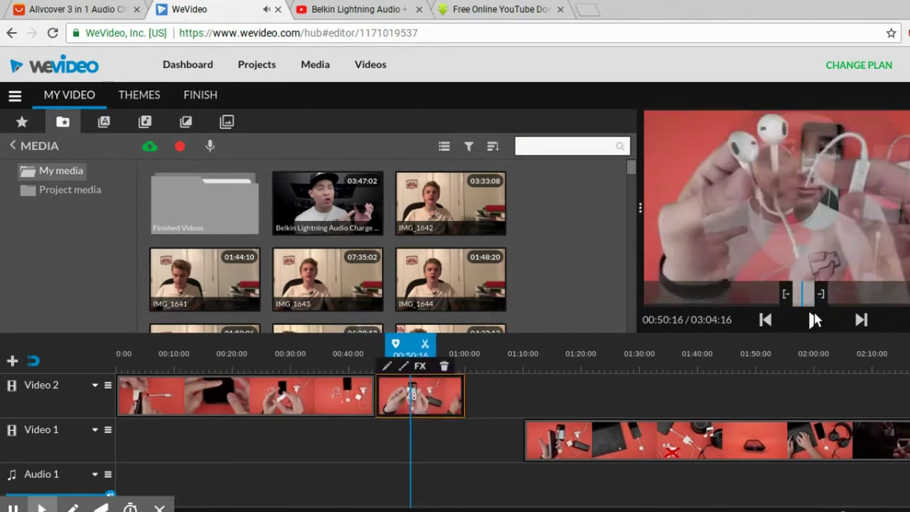
left_click(814, 322)
left_click(814, 322)
left_click(426, 344)
left_click(822, 319)
left_click_drag(395, 396, 507, 449)
left_click_drag(438, 396, 402, 395)
- Preview the short second clip on Video 2 and delete it from the timeline
left_click(815, 323)
left_click(815, 323)
left_click(374, 406)
left_click(816, 325)
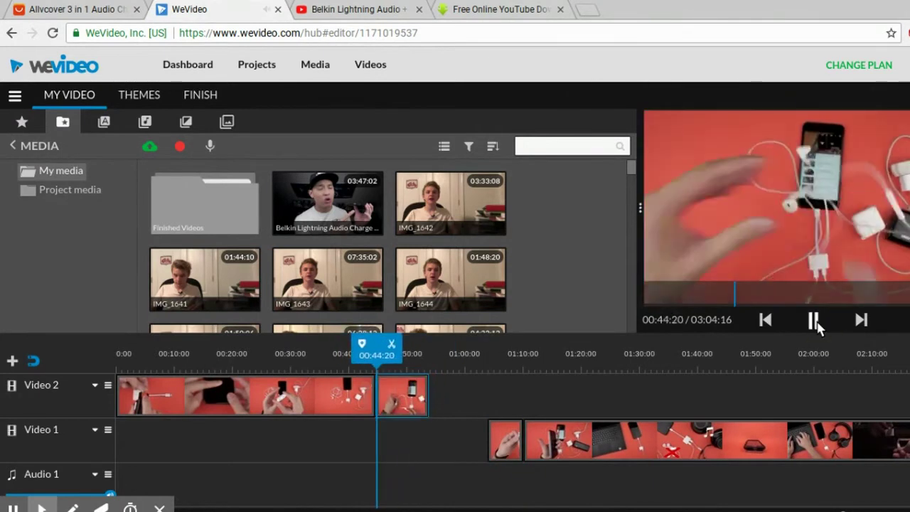
left_click(817, 326)
key("Delete")
- Shift the remaining Video 2 clip later on the timeline and open the audio library
left_click(138, 403)
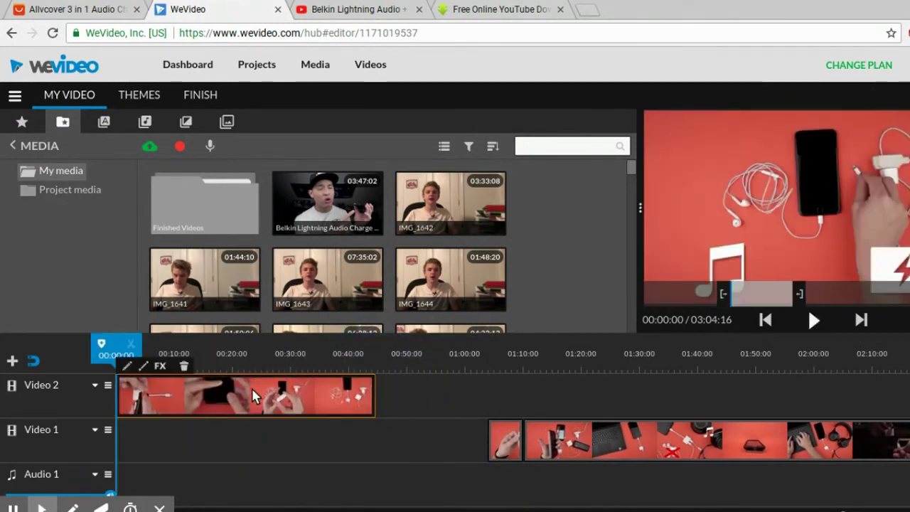
left_click_drag(138, 403, 176, 402)
left_click(144, 123)
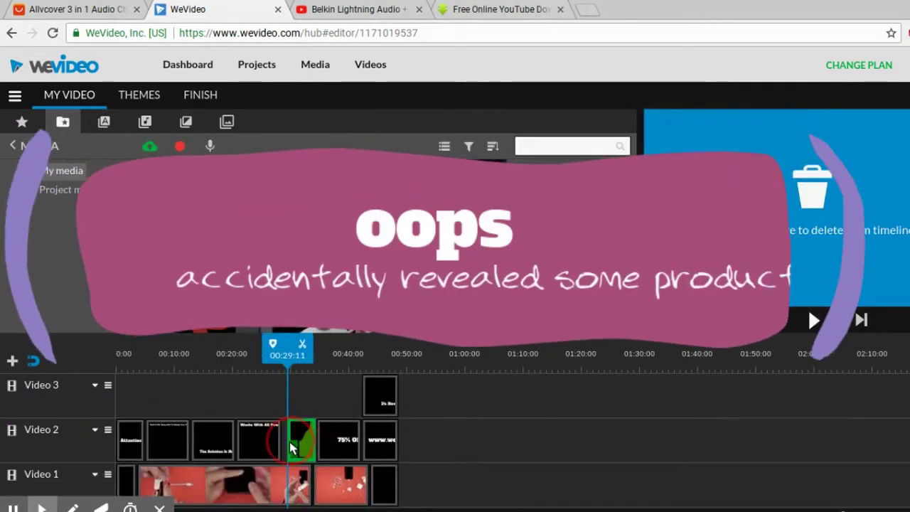
- Shorten the green clip on Video 2 around the 30-second mark and preview the Video 1 footage beneath it
mouse_move(314, 443)
left_mouse_down()
mouse_move(294, 443)
mouse_move(301, 449)
mouse_move(309, 437)
left_mouse_up()
left_click(282, 475)
left_click(813, 321)
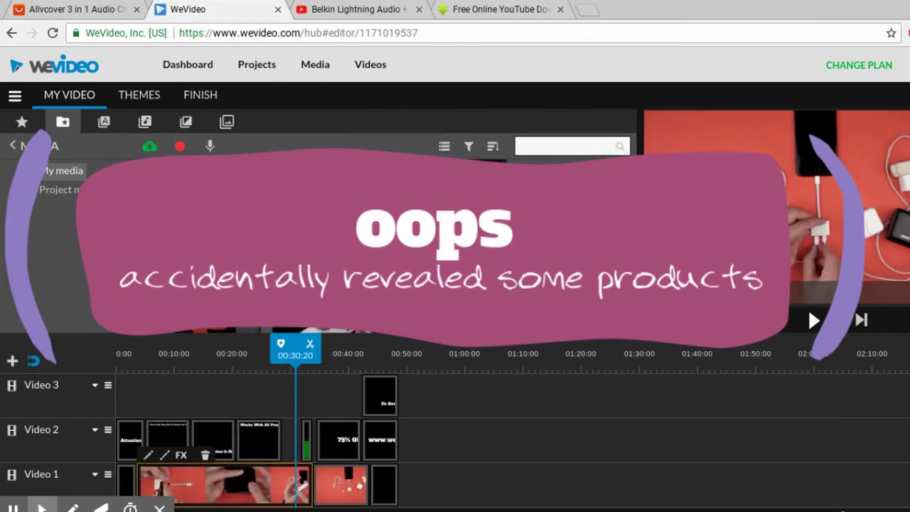
- Open the text title library and preview the opening of the edited ad
left_click(104, 121)
left_click(815, 320)
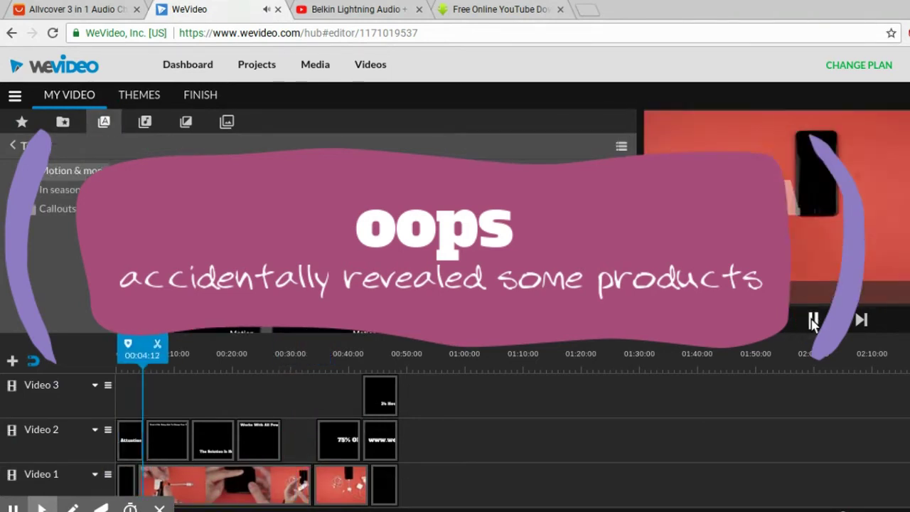
left_click(814, 322)
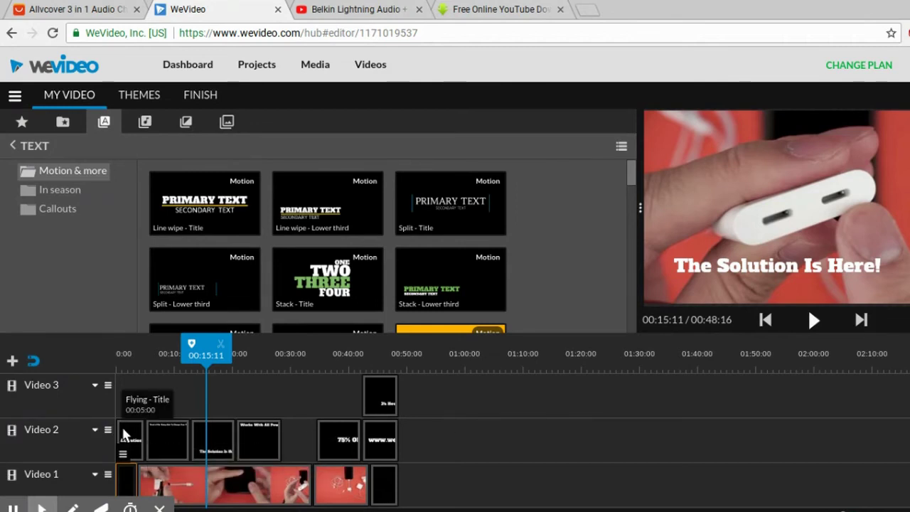
- Play the edited ad from its opening title on Video 2
left_click(124, 436)
left_click(813, 320)
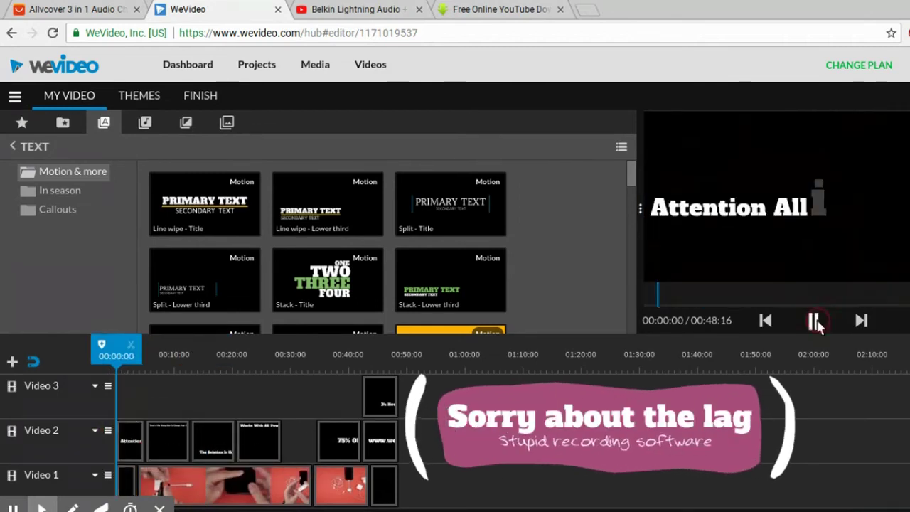
left_click(899, 320)
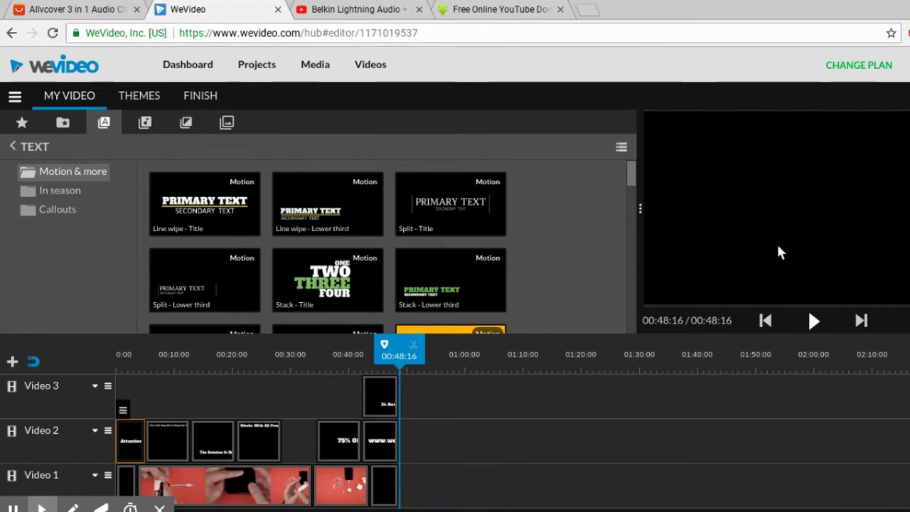
- Revisit the AliExpress listing, YouTube review and savefrom.net page, and return to WeVideo's longer Video 1 clip at about 30 seconds
left_click(78, 10)
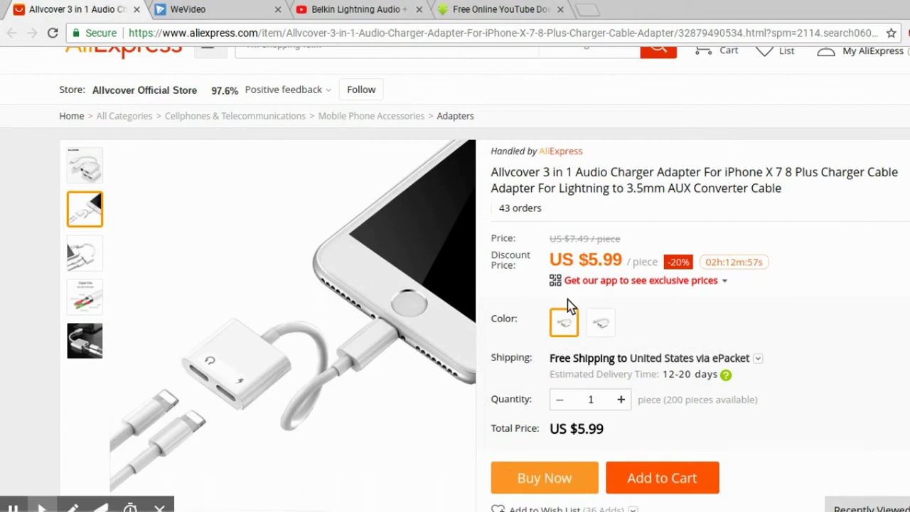
scroll(608, 295, "down", 2)
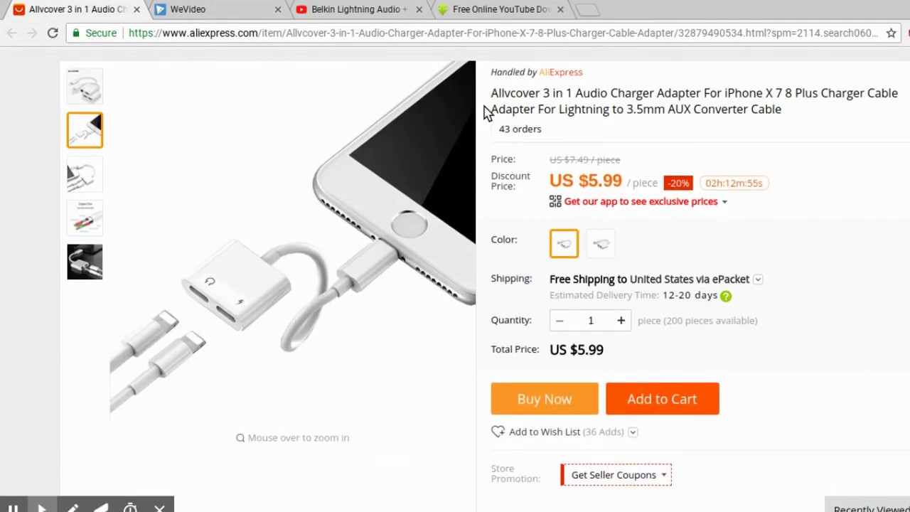
left_click(341, 8)
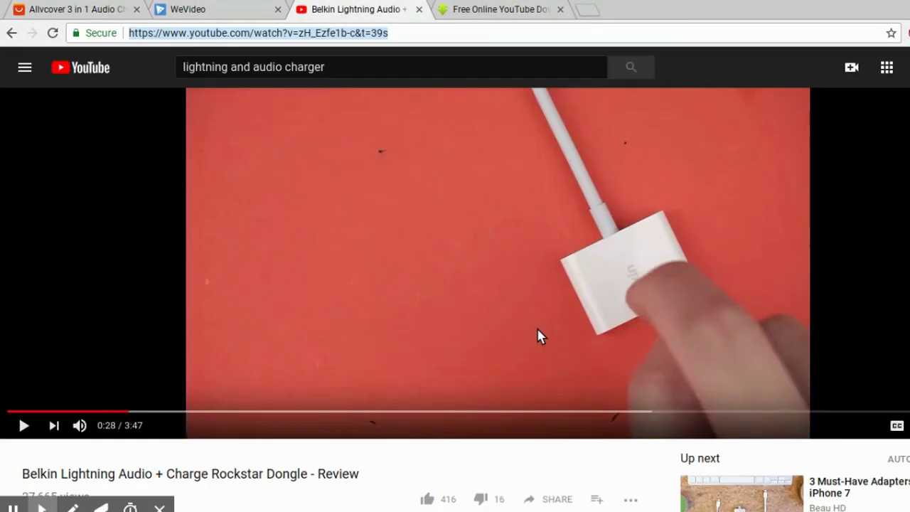
left_click(462, 9)
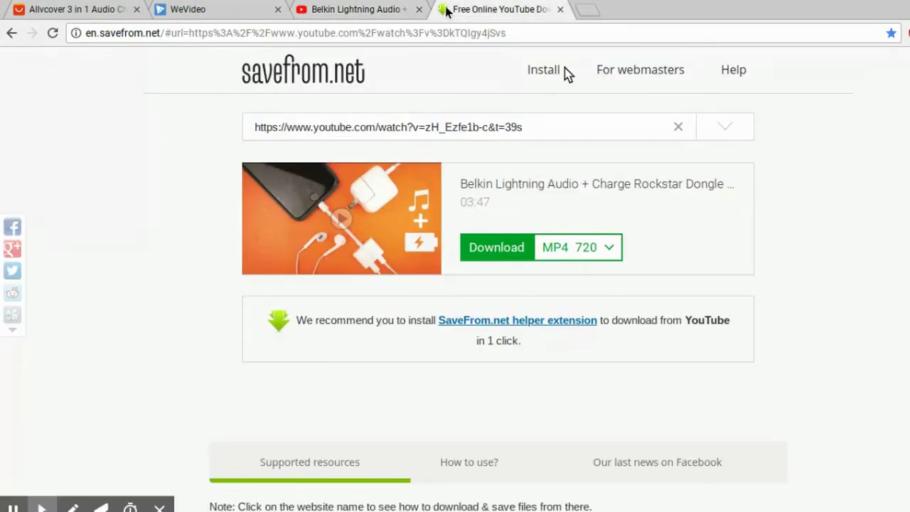
left_click(219, 14)
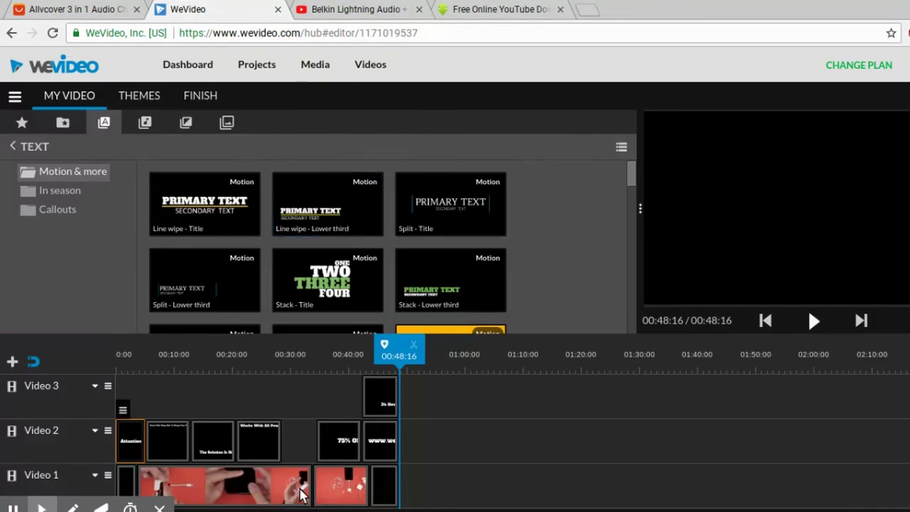
left_click(294, 490)
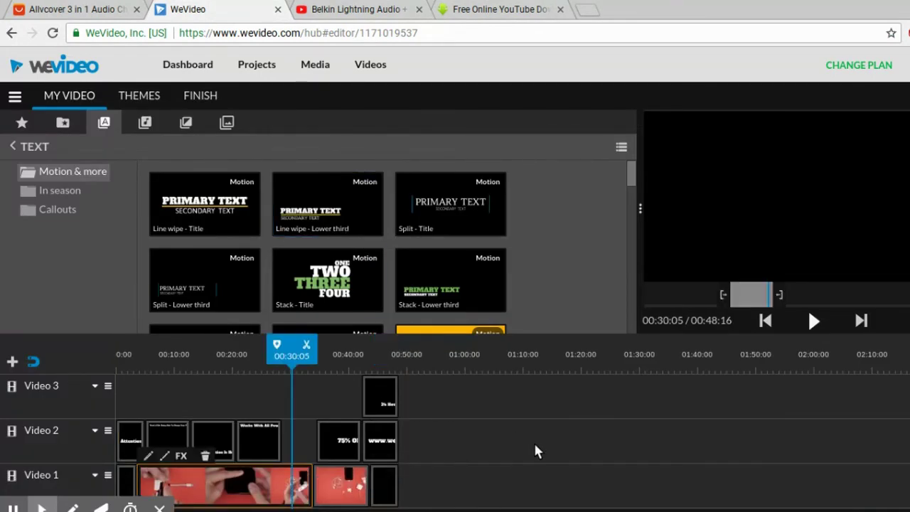